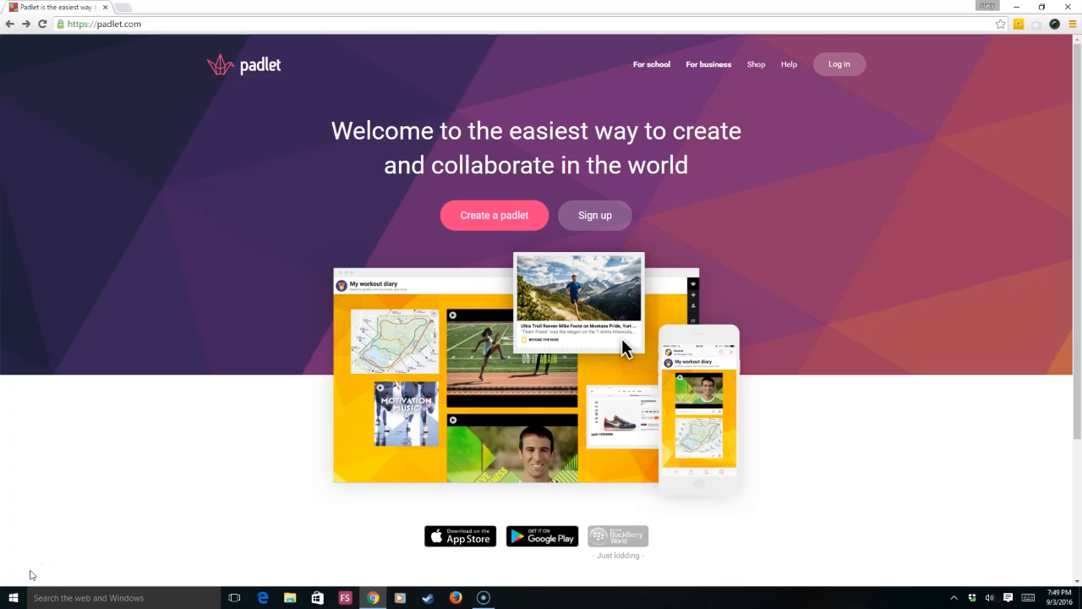
Sign up for Padlet through the Google account, submitting the account password, and start a new padlet.
click(597, 217)
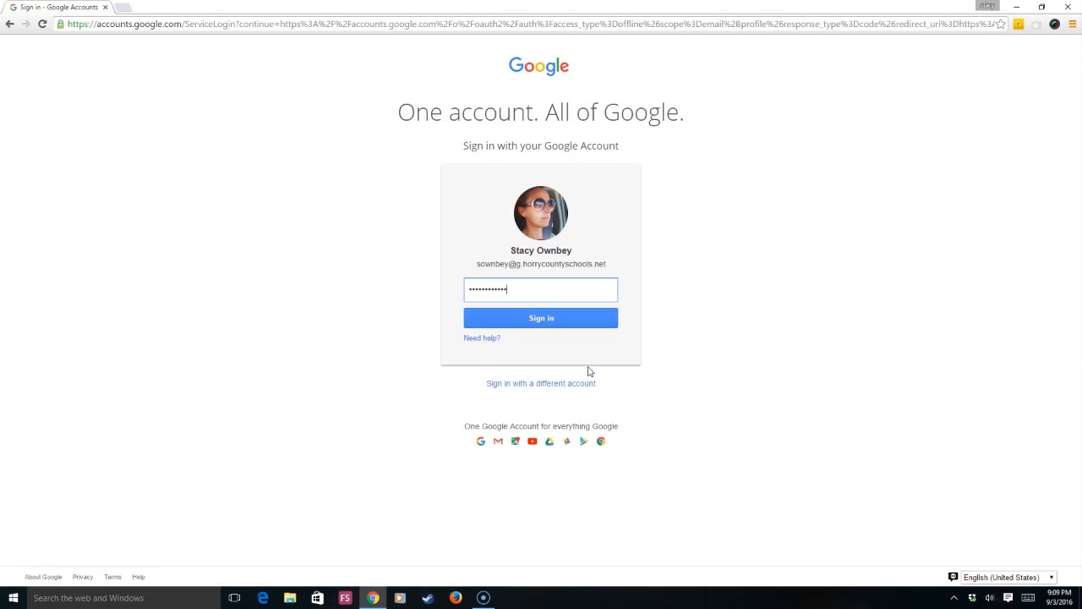
click(587, 327)
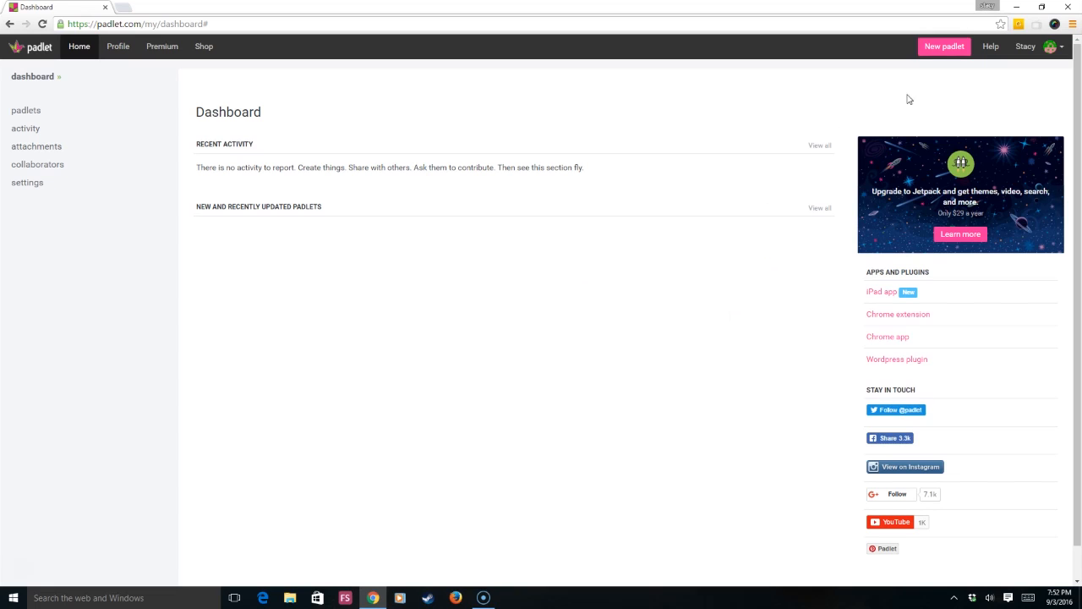
click(944, 47)
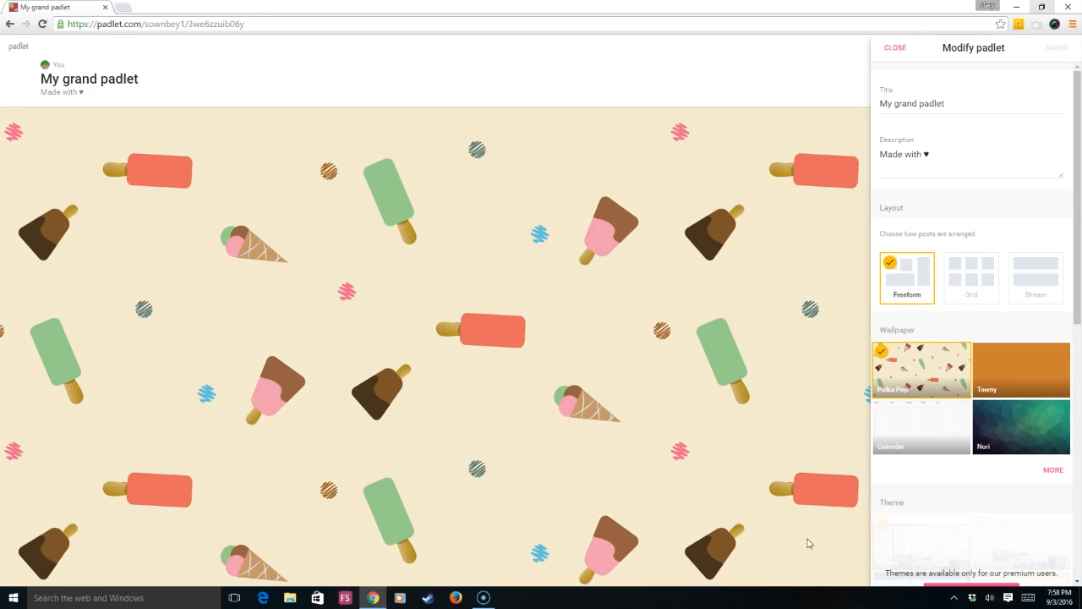
Title the padlet "Figurative Language" and set its description to "Find examples of literary devices (pictures or videos) online and post them here!".
click(971, 107)
drag(969, 105, 875, 108)
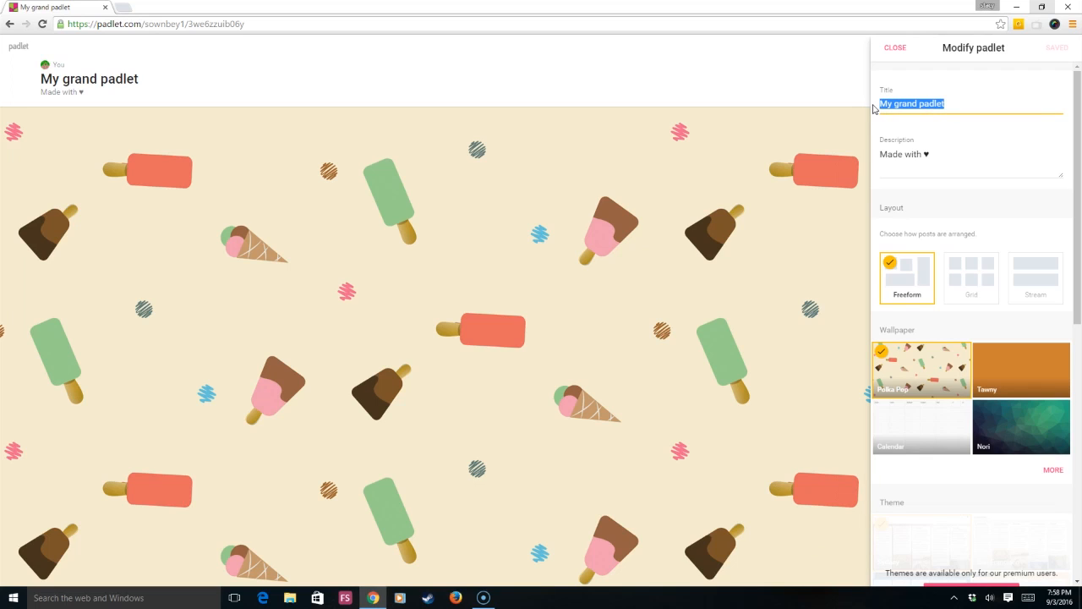
text(Fig)
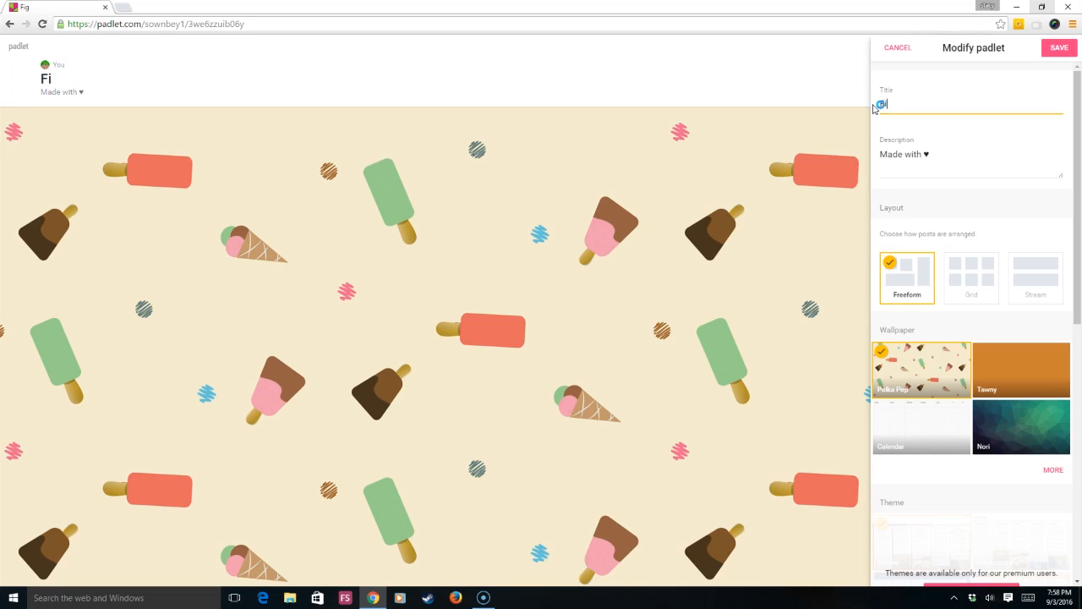
text(urative Language)
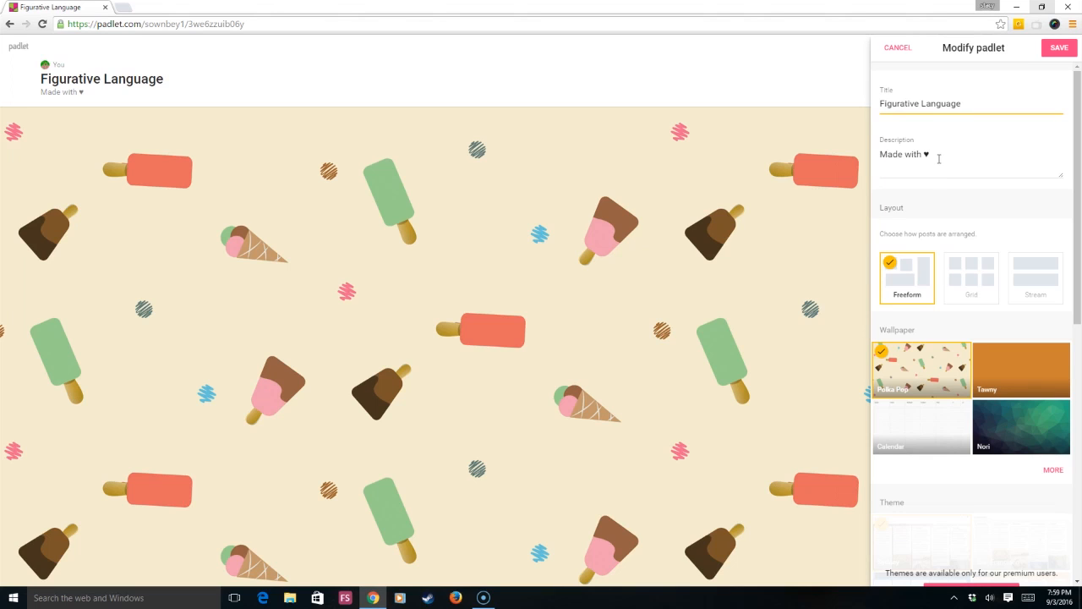
triple_click(938, 158)
text(Find examples of literary devices (pictures or videos) online and post them here!)
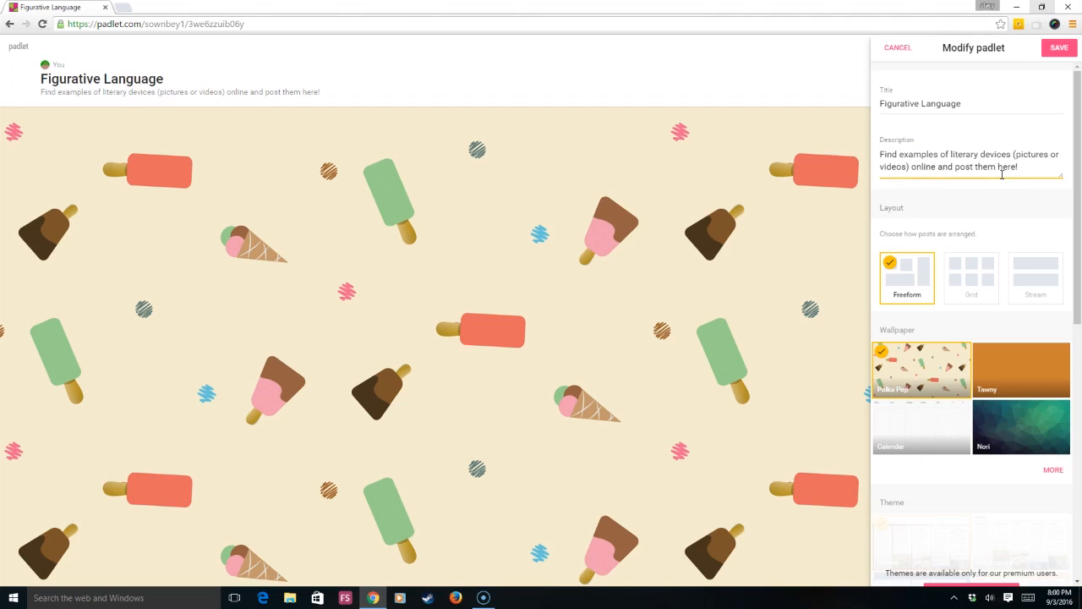
Change the padlet's wallpaper to Chevron from the full wallpaper collection and save it.
click(1052, 470)
scroll(1052, 391, down, 4)
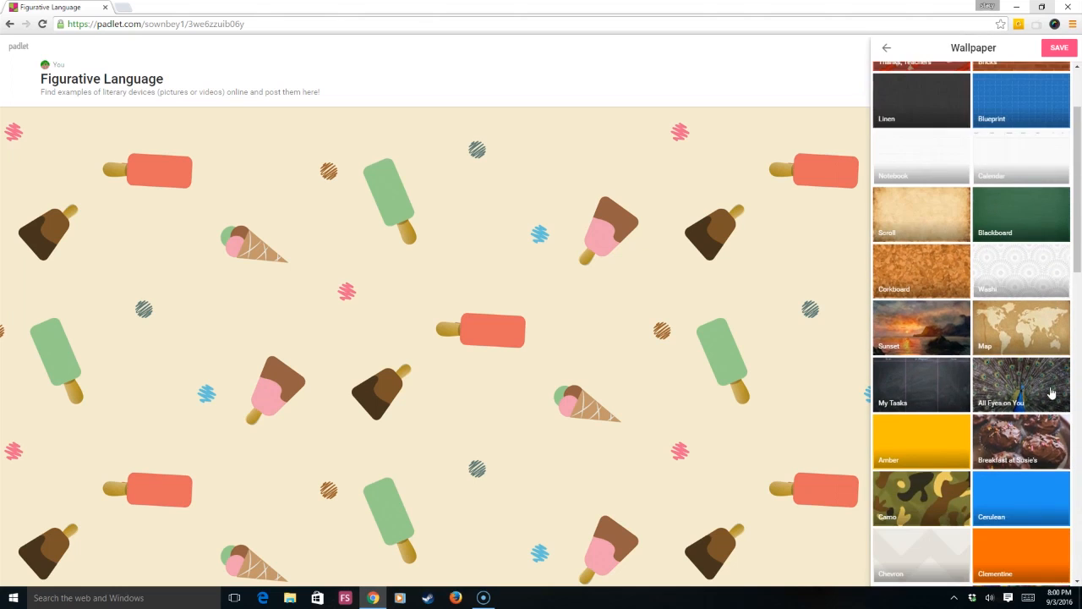
scroll(1052, 391, down, 1)
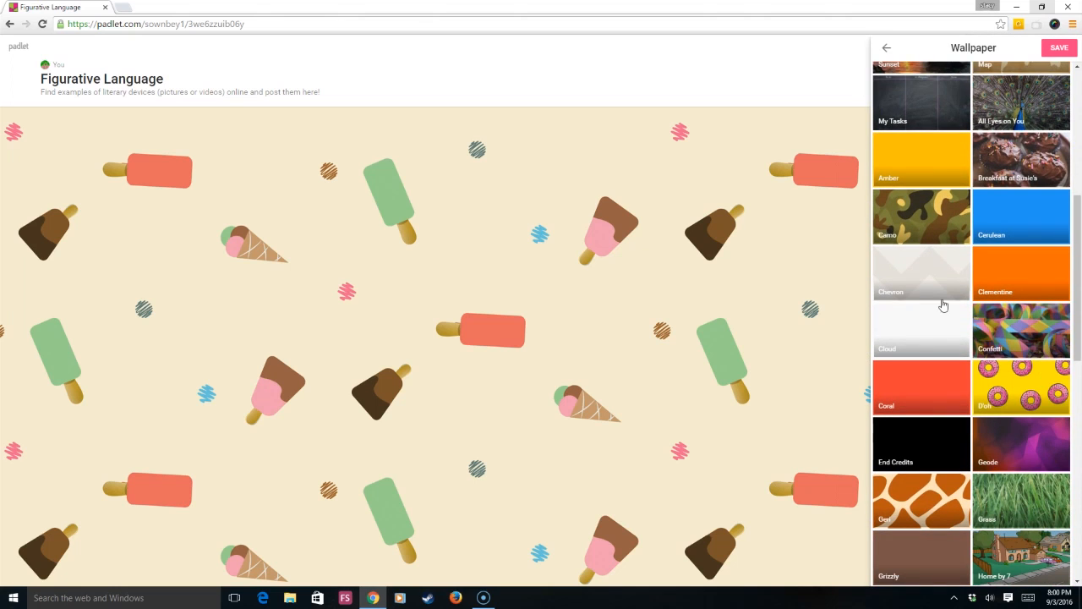
click(929, 288)
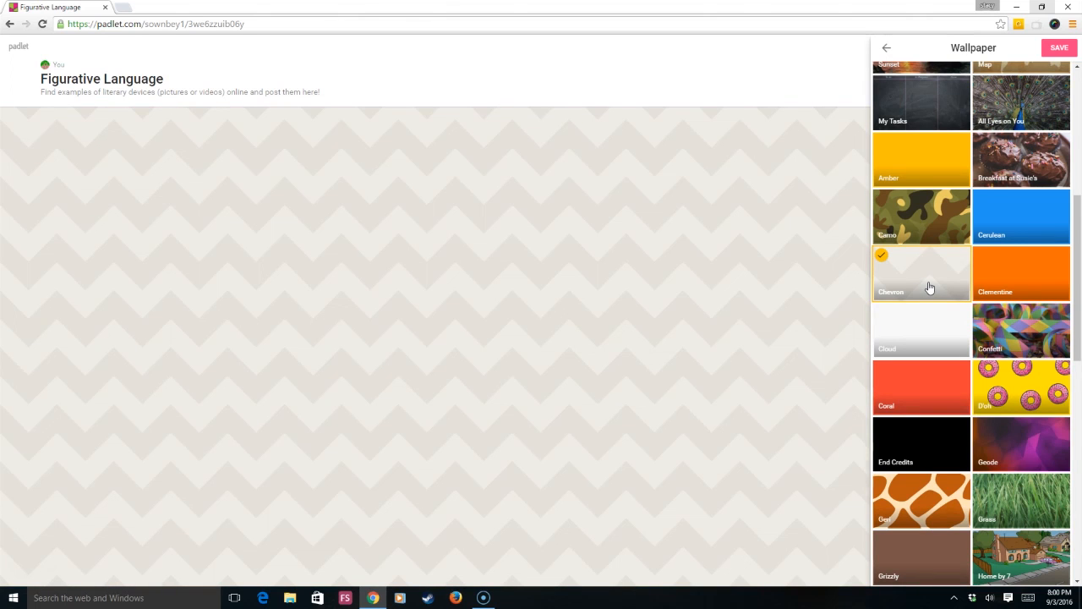
click(1057, 49)
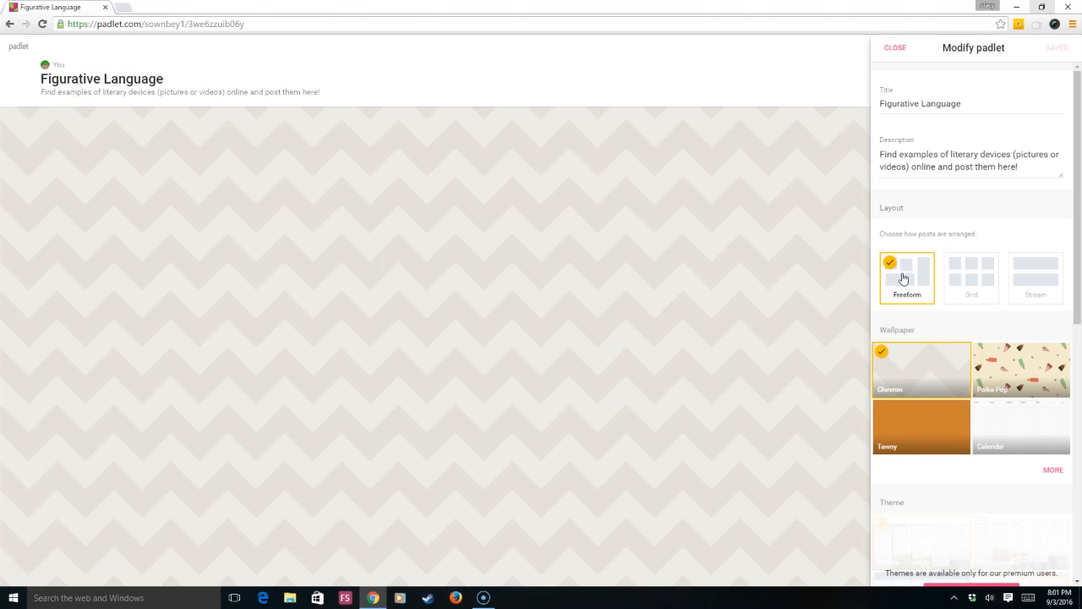
Set the padlet's post layout to Stream and save the change.
click(1045, 280)
click(1059, 48)
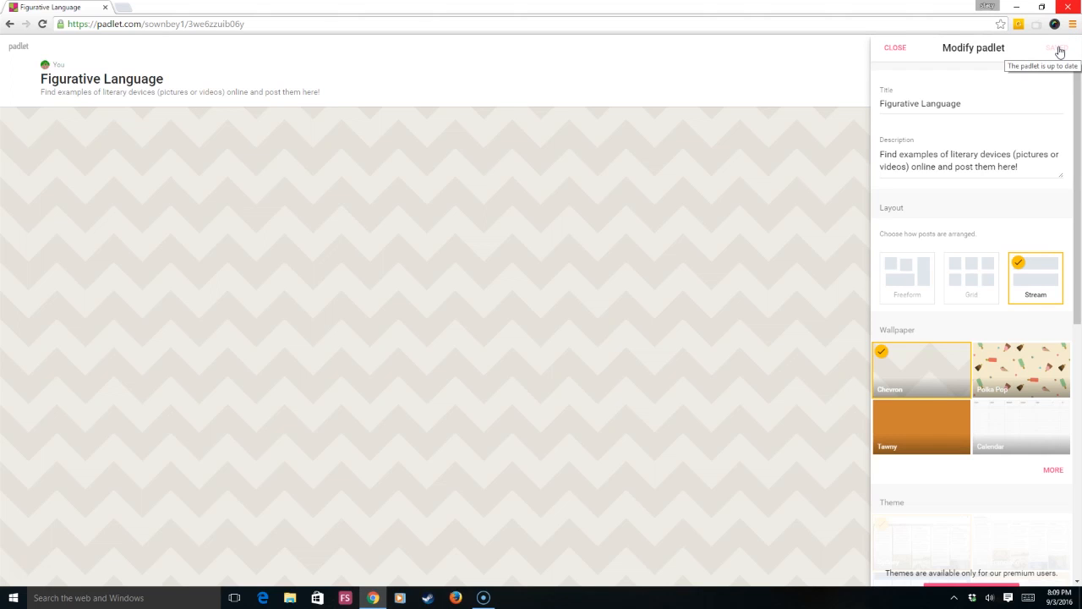
Change the ending of the padlet's web address to "figurativelanguage", save it, and close the padlet settings.
drag(1077, 76, 1078, 332)
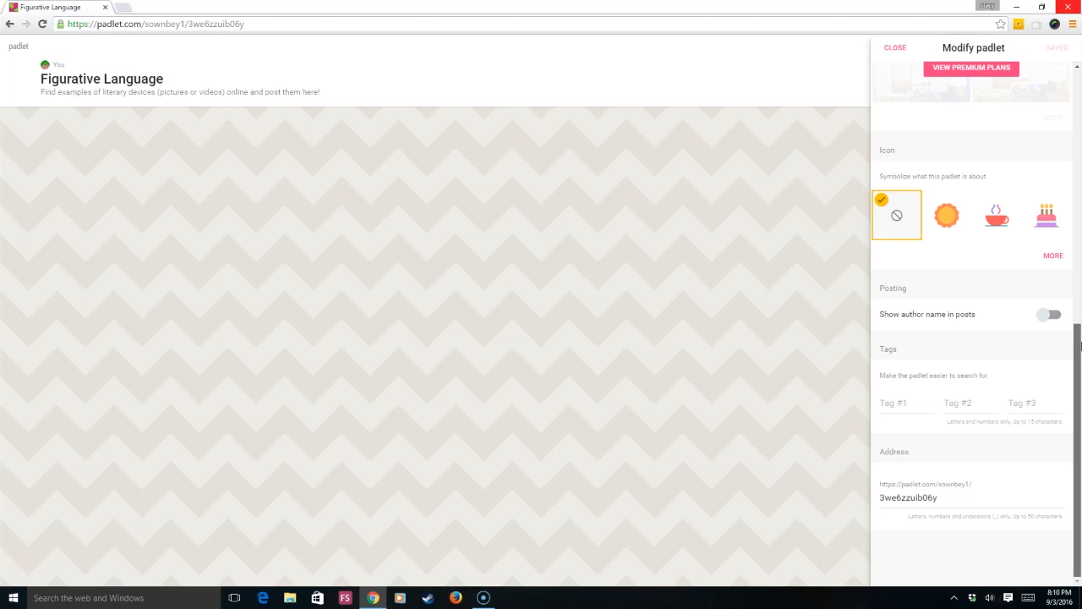
drag(958, 500, 882, 495)
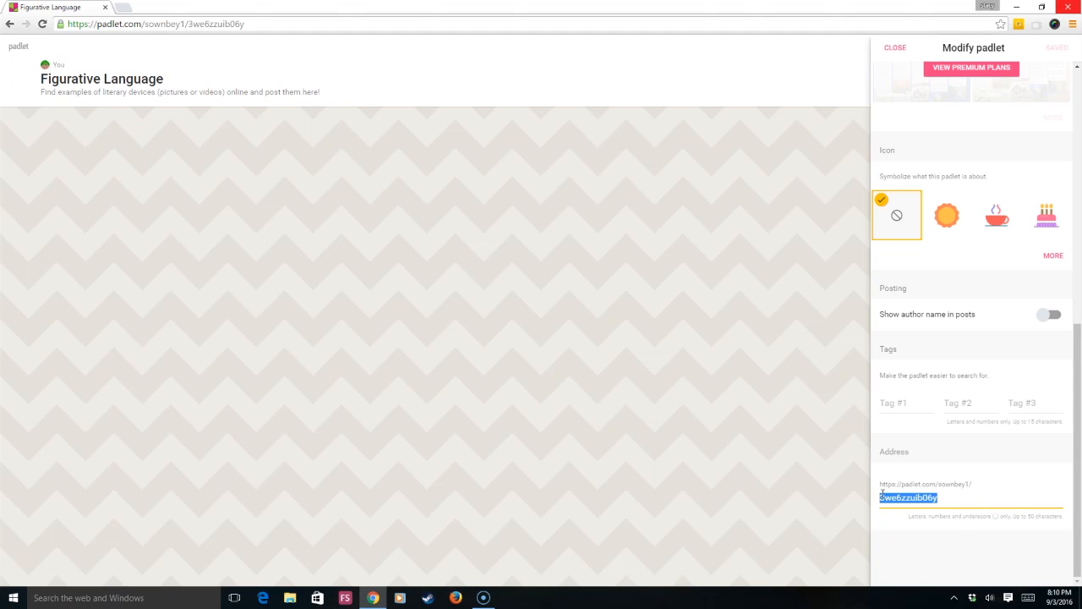
text(figu)
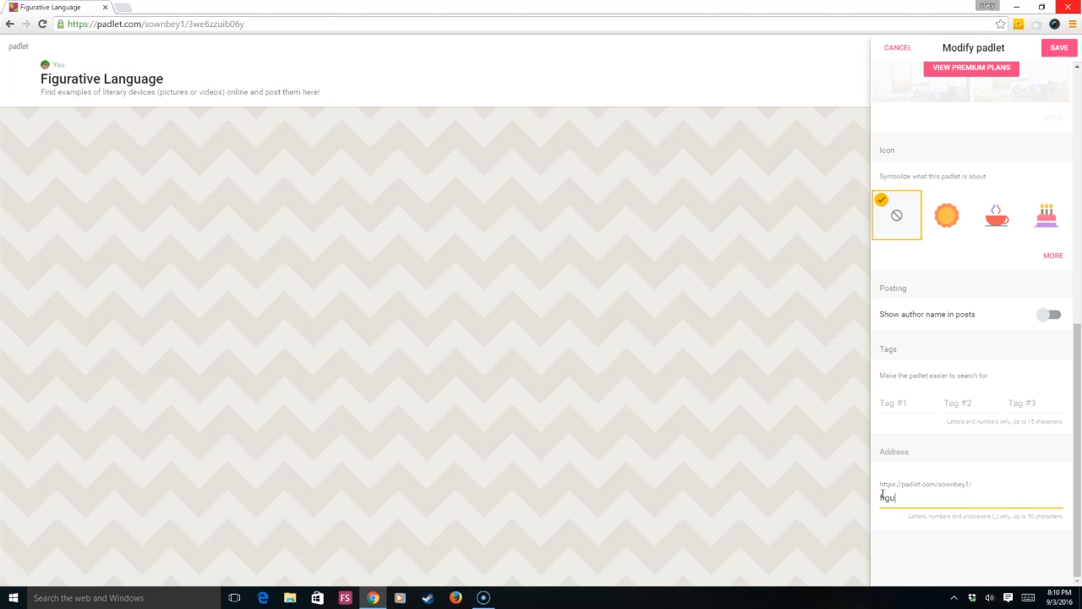
text(rativelanguage)
click(1055, 52)
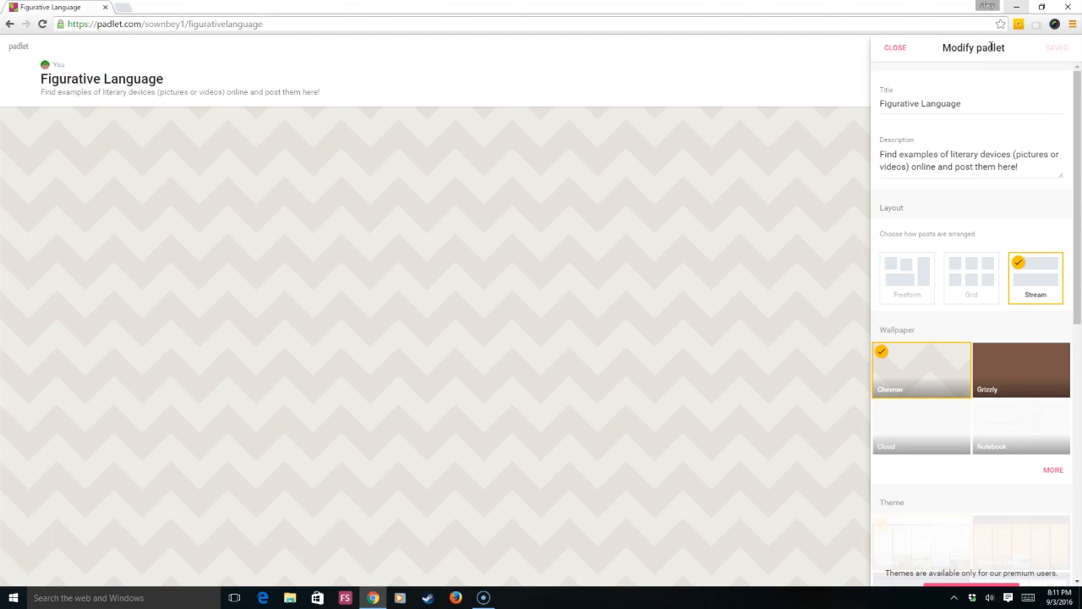
click(897, 47)
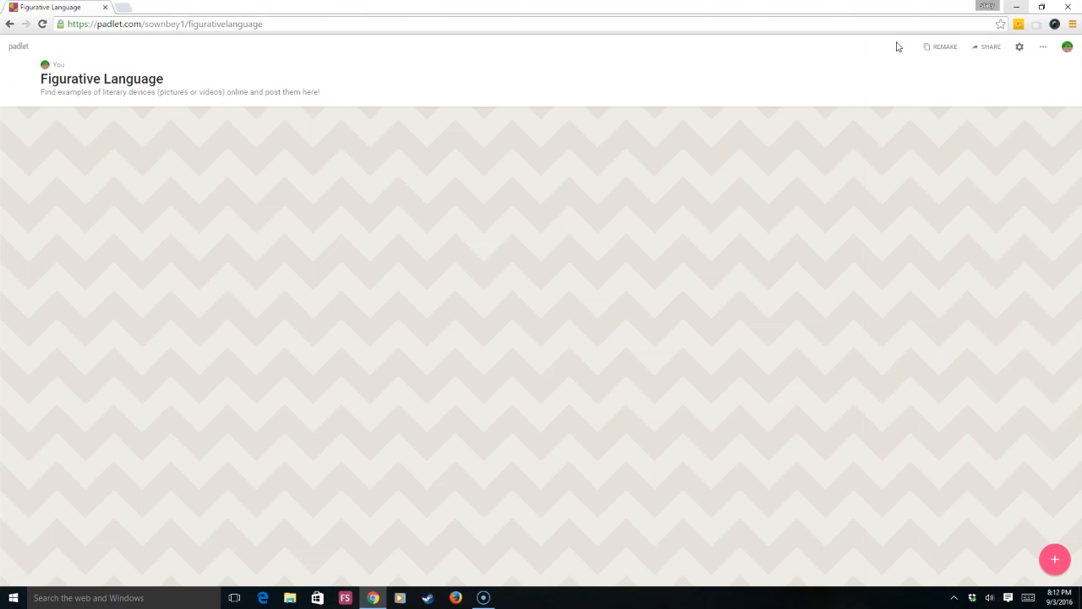
Open the padlet's sharing settings and choose "Can write" as the permission for those with access.
click(988, 49)
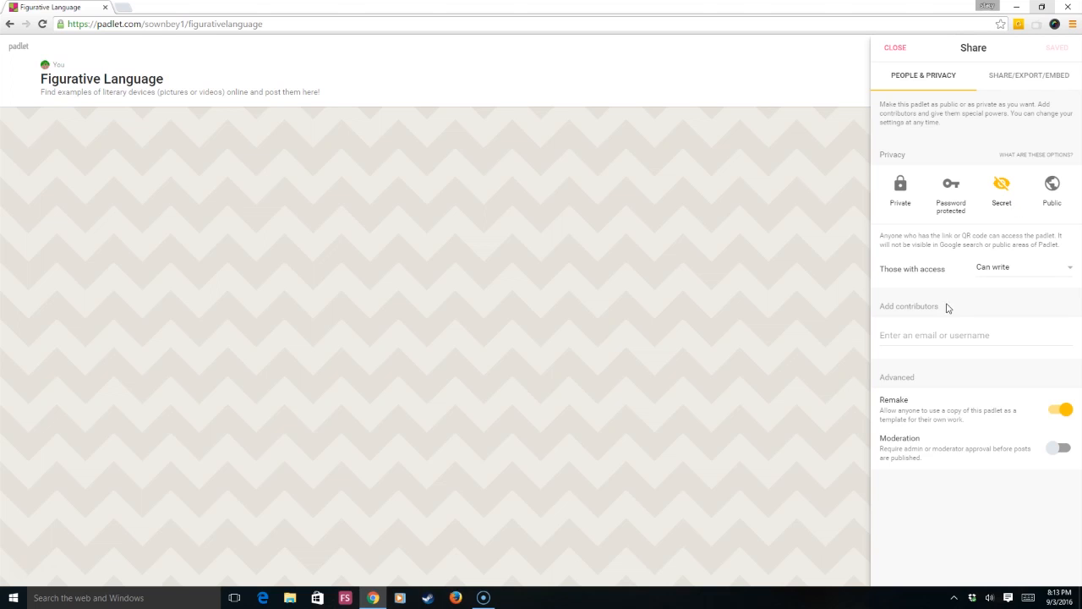
click(1071, 267)
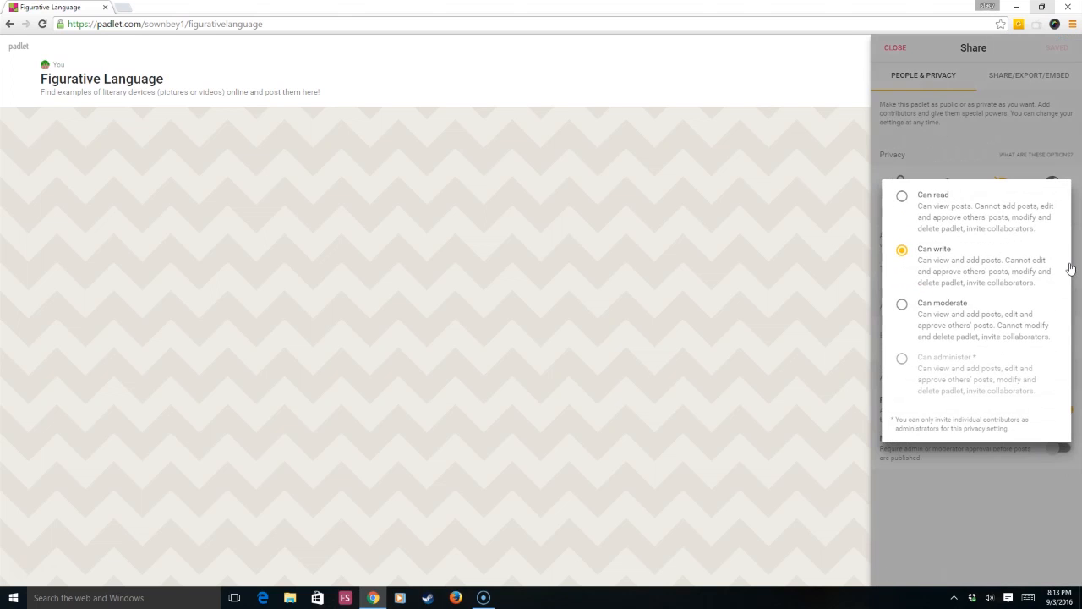
click(958, 267)
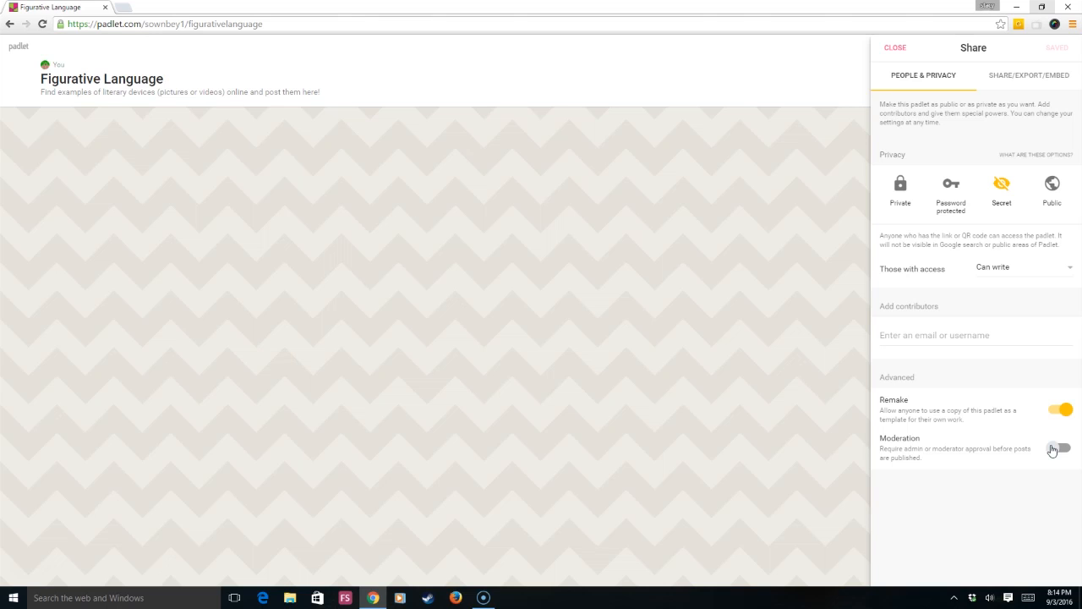
Examine the padlet's share, export and embed options, including the embed code, and close the sharing settings.
click(1018, 81)
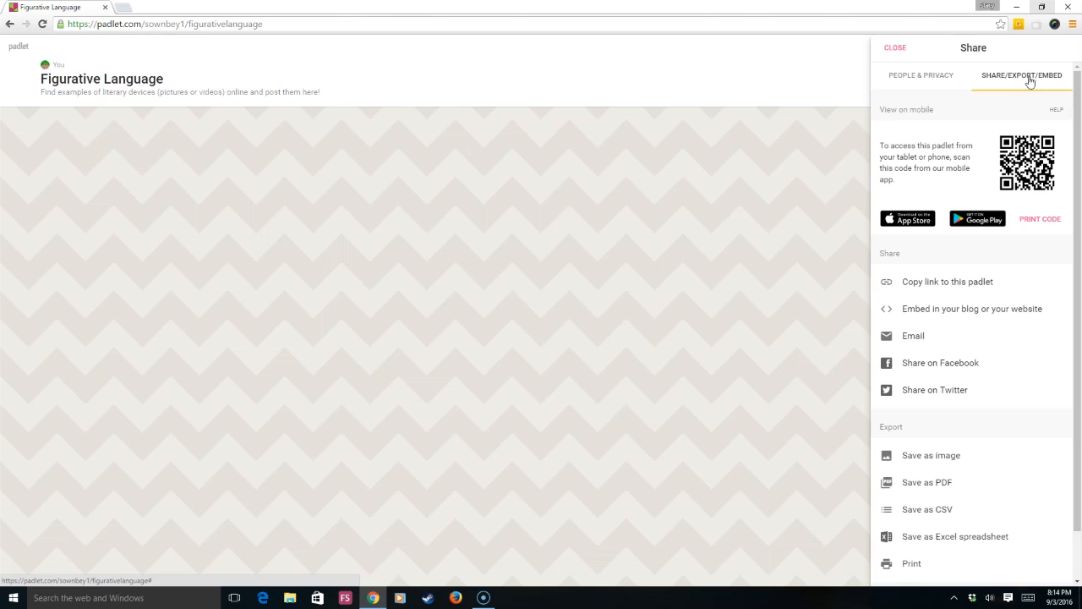
click(1025, 311)
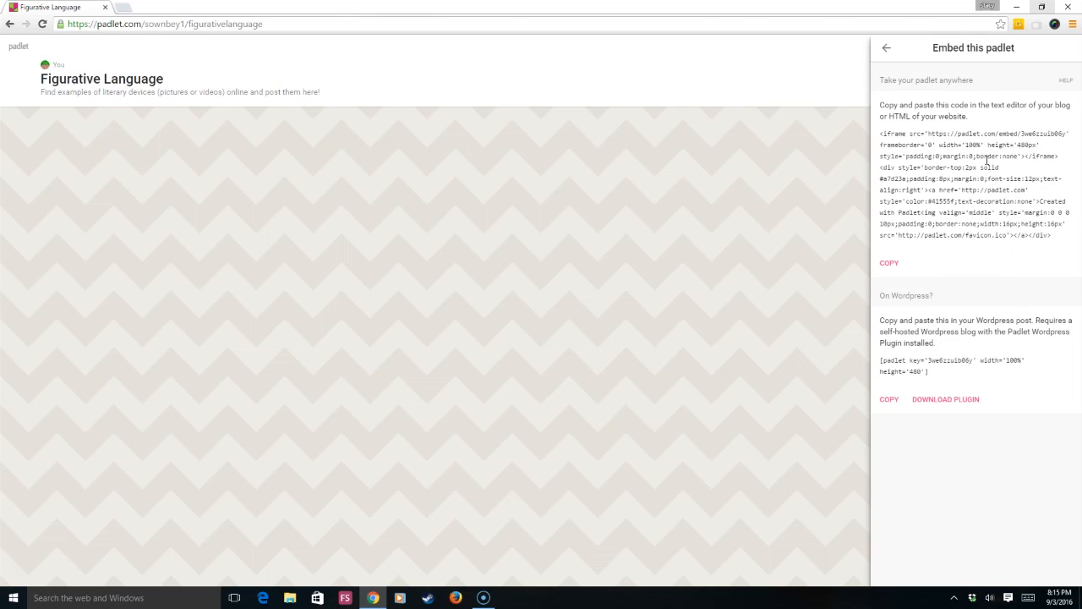
click(885, 49)
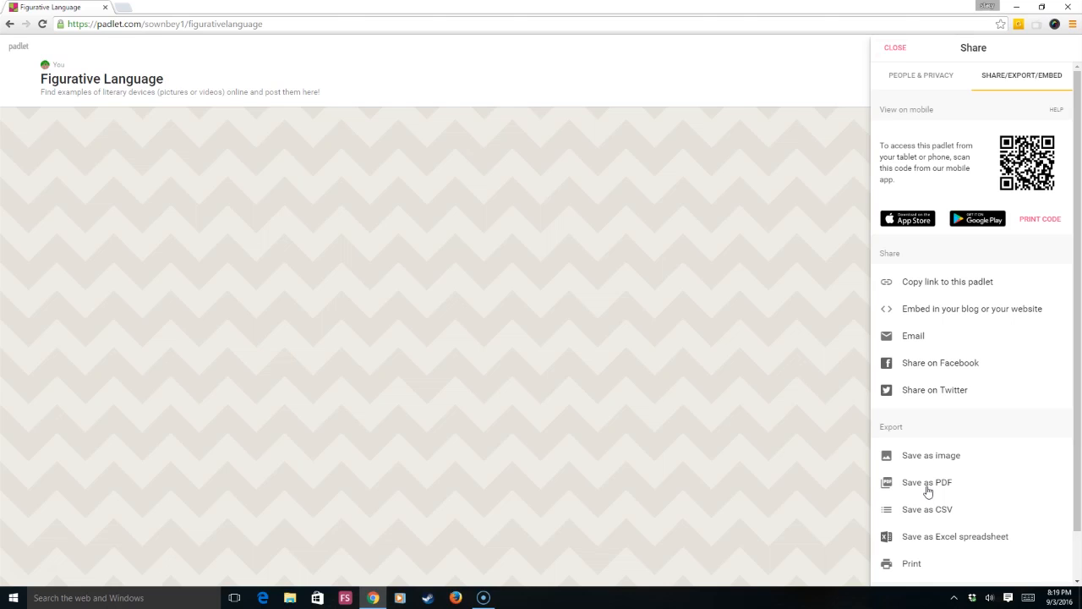
click(897, 48)
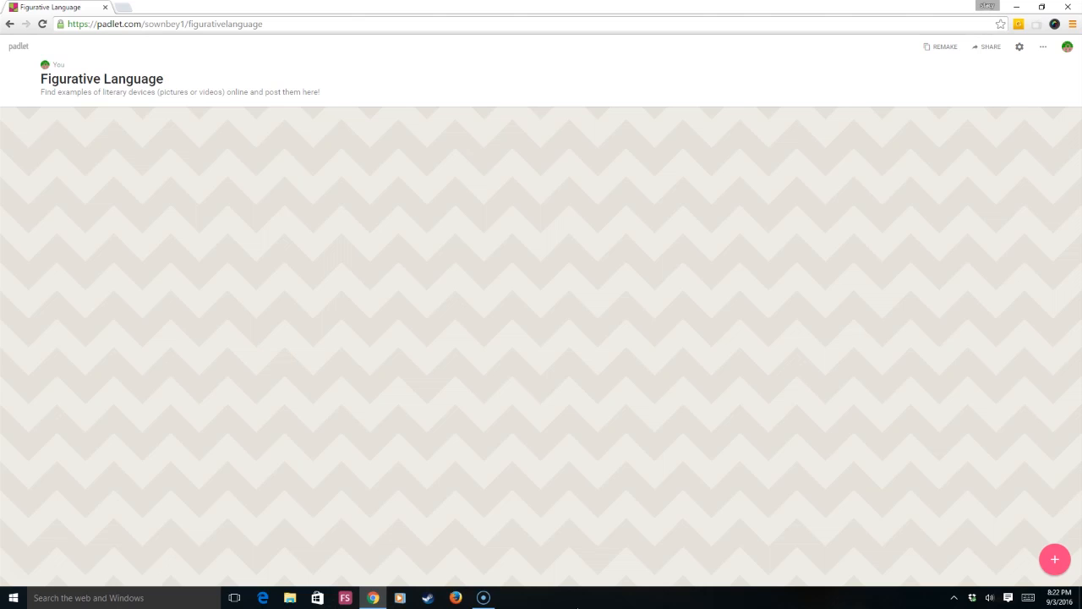
double_click(610, 266)
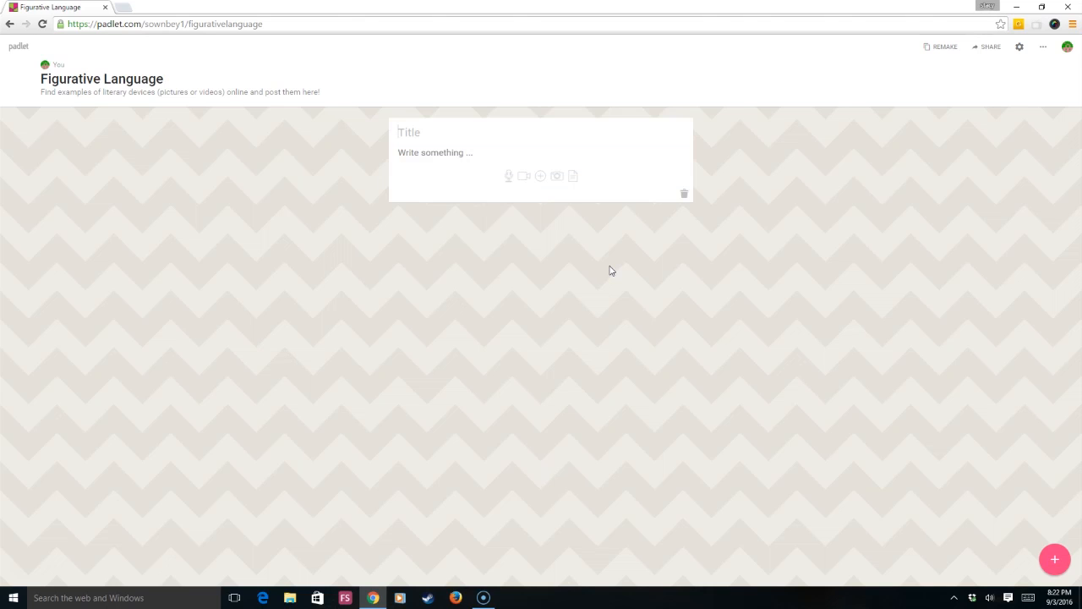
text(Mrs. Ownbey)
click(557, 178)
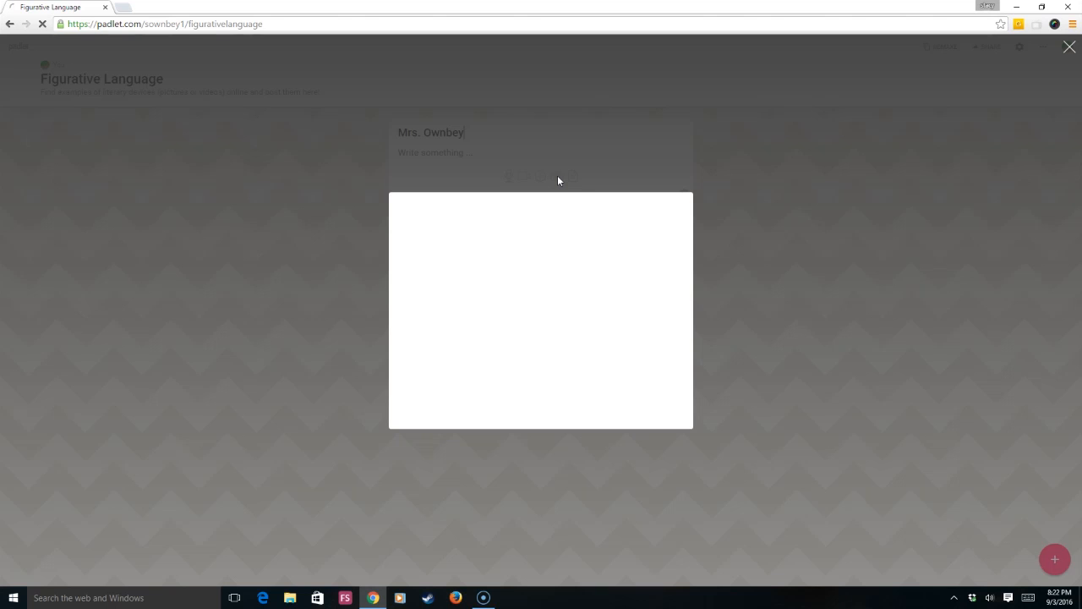
text(http://www.idiomexamples.com/img/pics/20131004_173815_.gif)
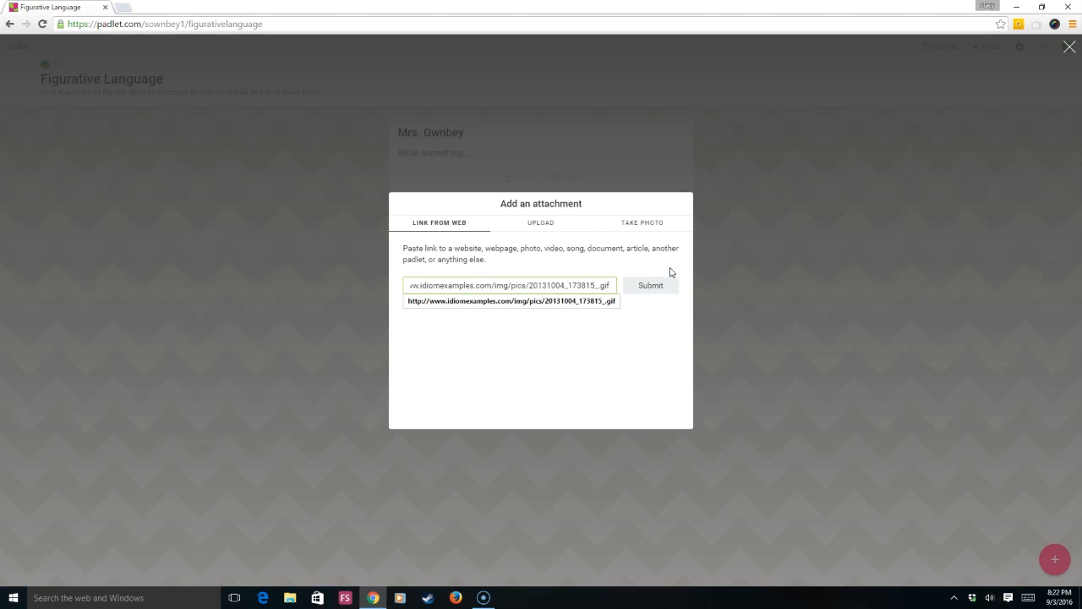
click(652, 286)
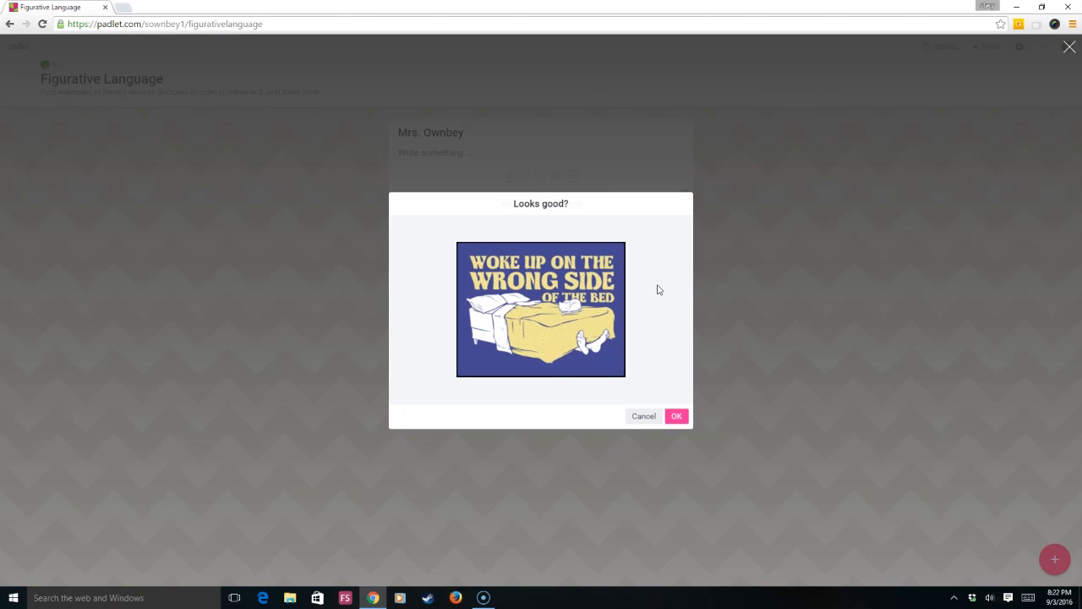
click(677, 416)
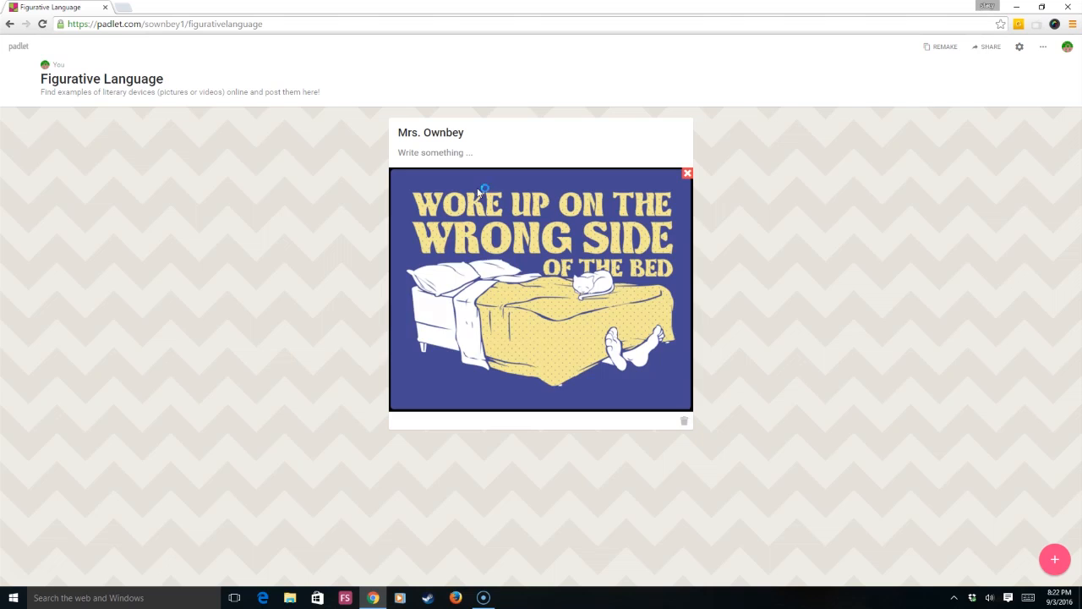
Write "This is an example of an idiom" as the text of the image post and finish editing it.
click(468, 153)
text(This is an example of an idiom)
click(779, 209)
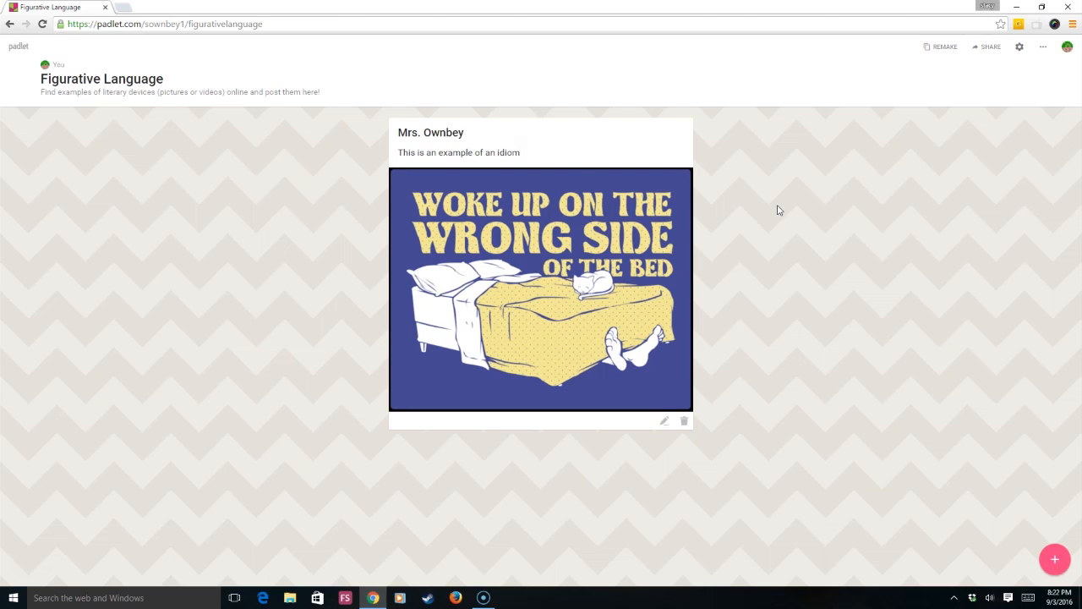
Add a second post titled with a student's first name, attaching the video from the copied link and the text "Here's another example".
double_click(842, 255)
text(Johnny)
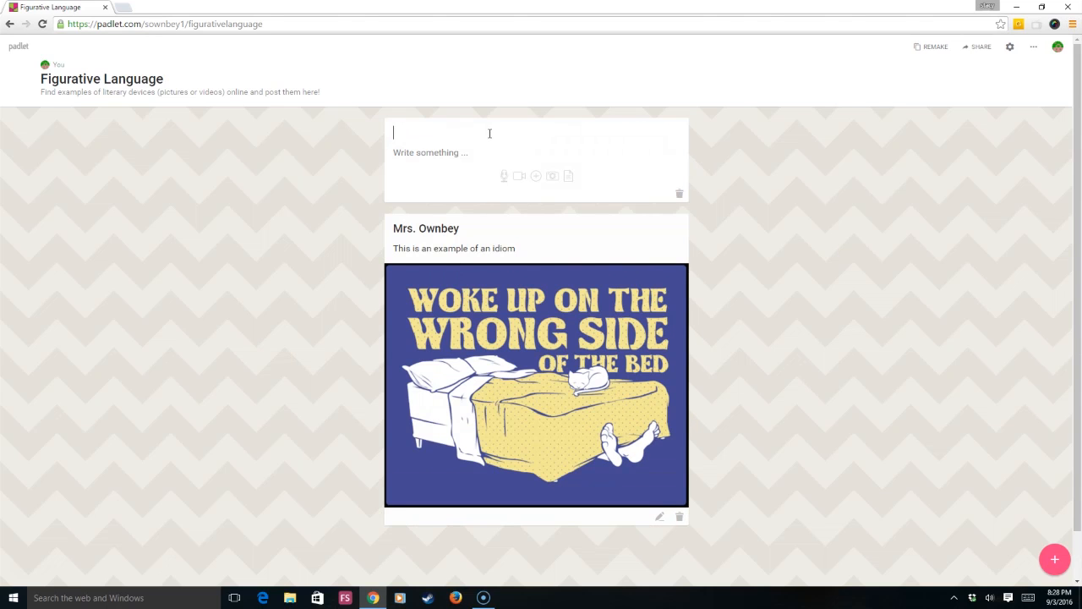
click(517, 176)
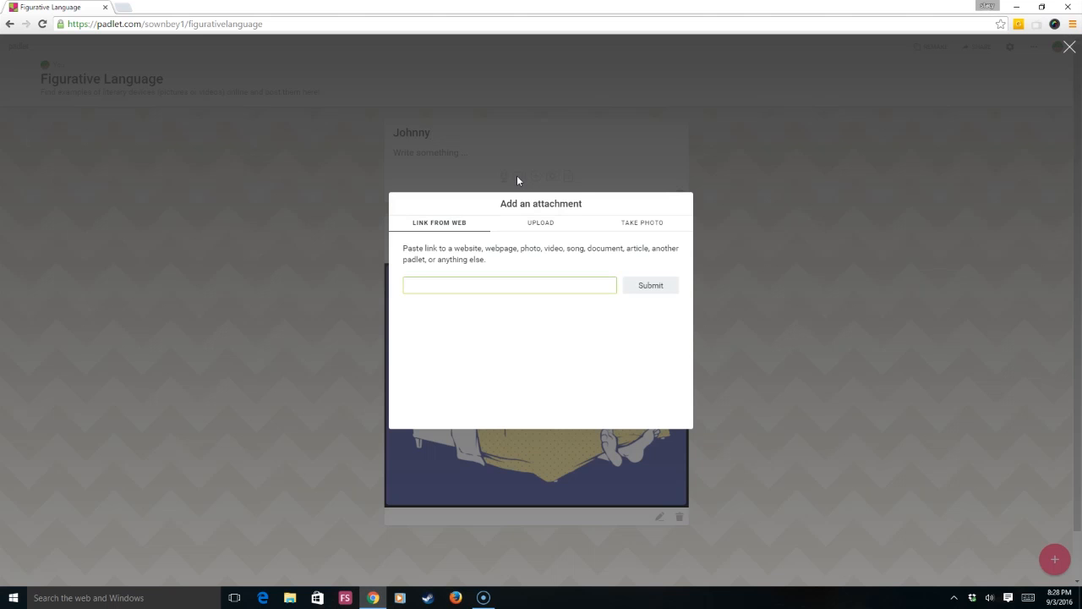
key(ctrl+v)
click(645, 285)
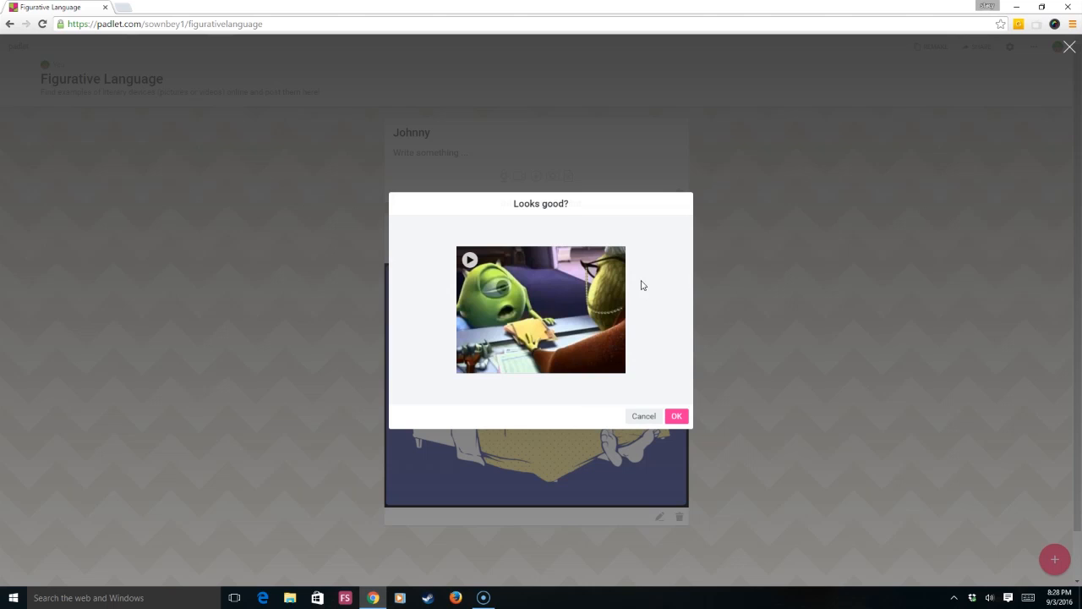
click(677, 416)
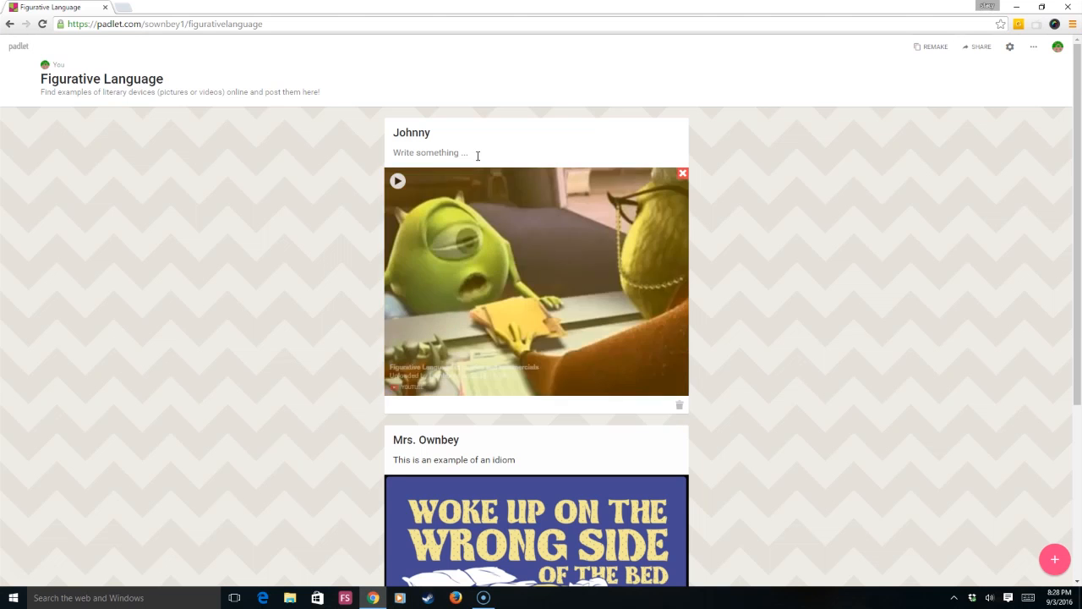
click(477, 154)
text(Here's another example)
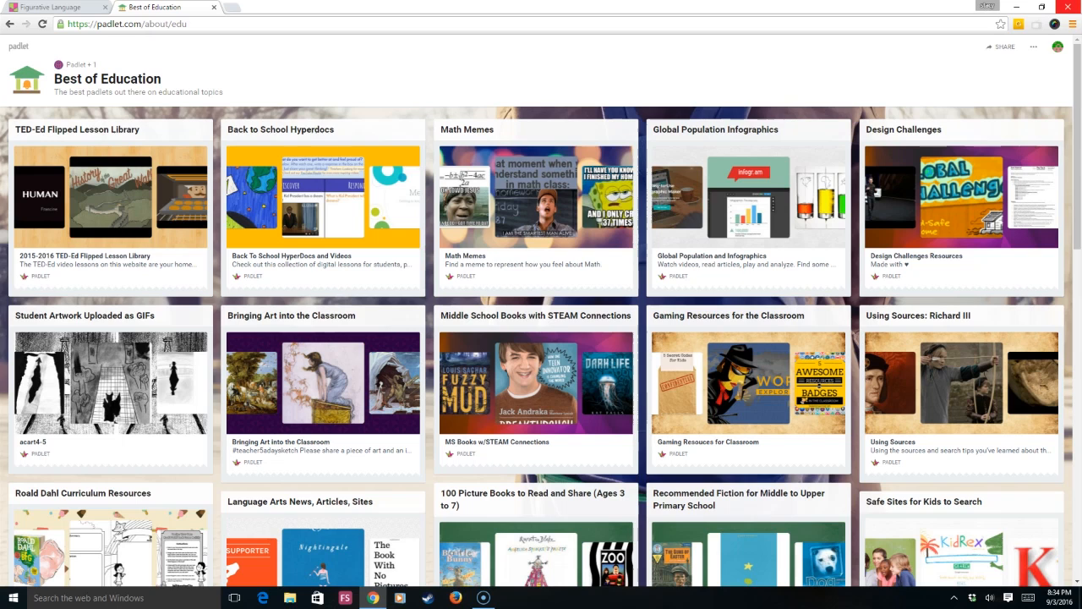
View the Math Memes padlet in the Best of Education collection and close it.
click(618, 204)
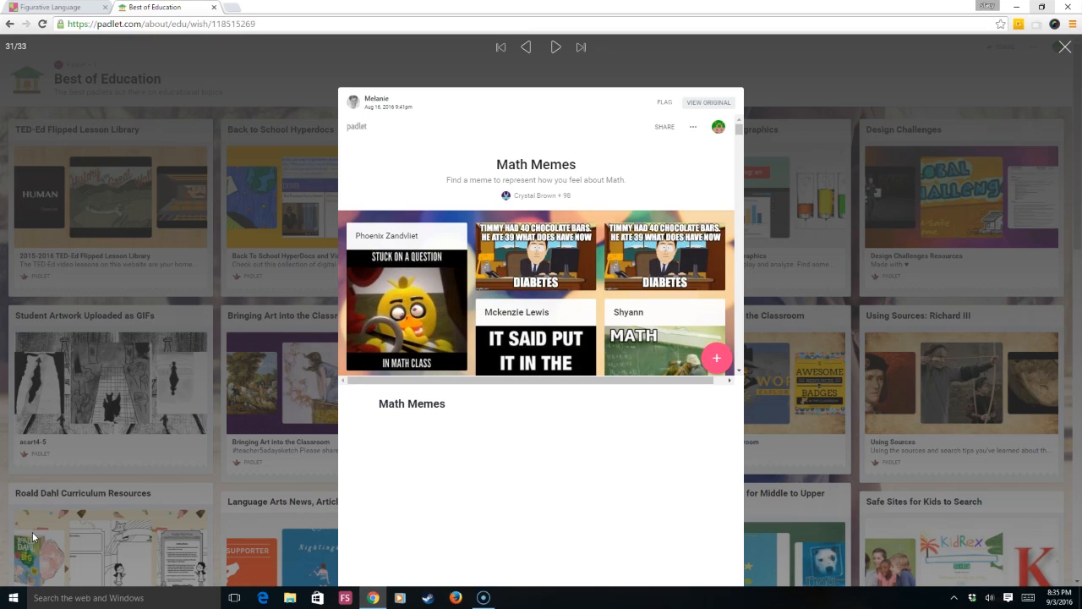
click(1063, 49)
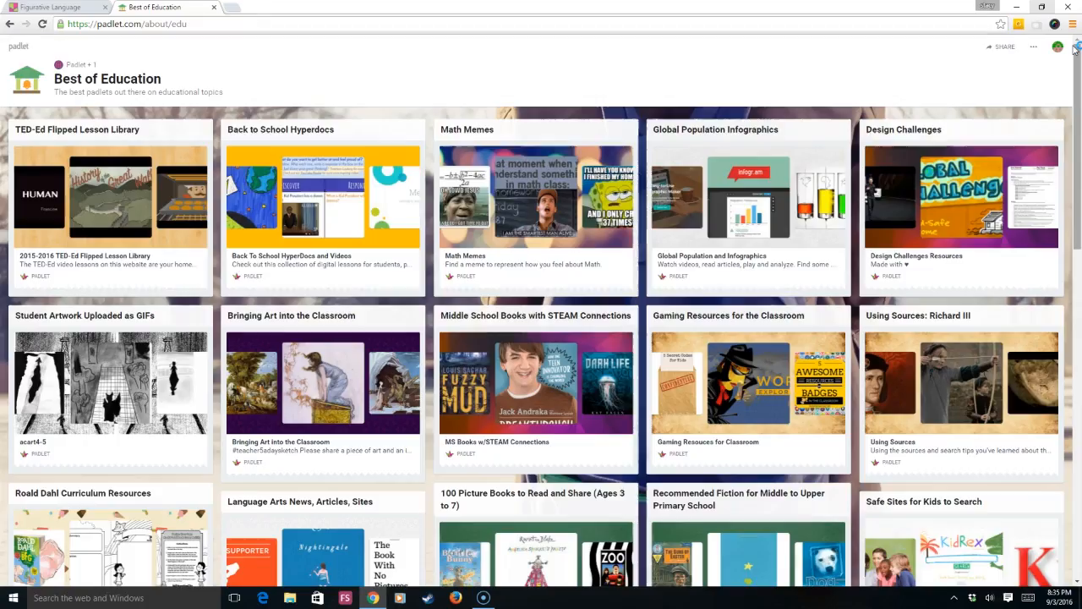